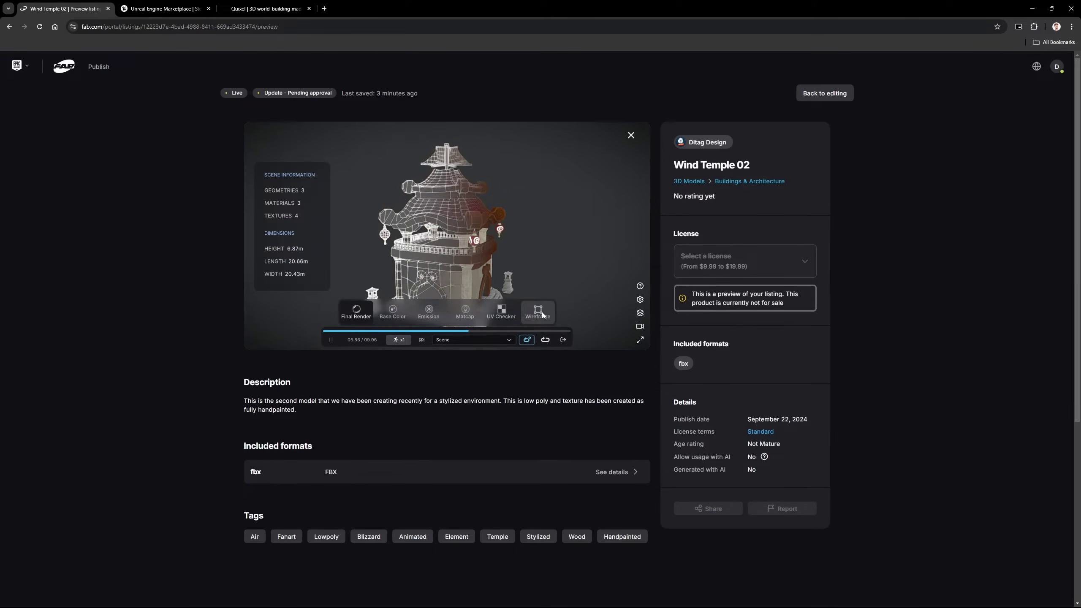
- View the temple in Final Render, UV checker, Emission and full colour, then orbit it full screen
click(543, 312)
click(508, 312)
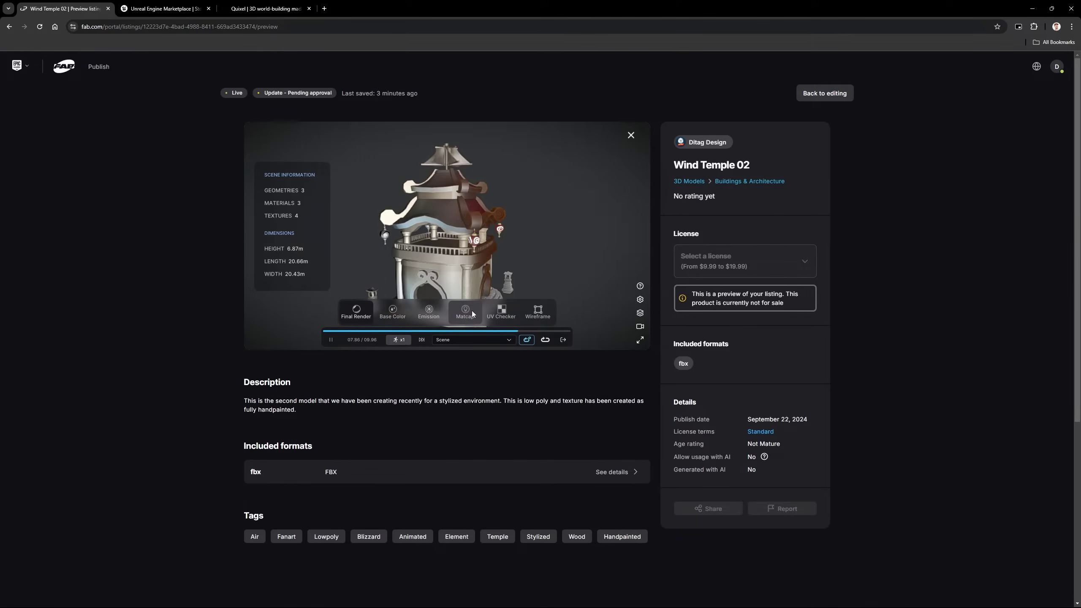
click(430, 309)
click(395, 311)
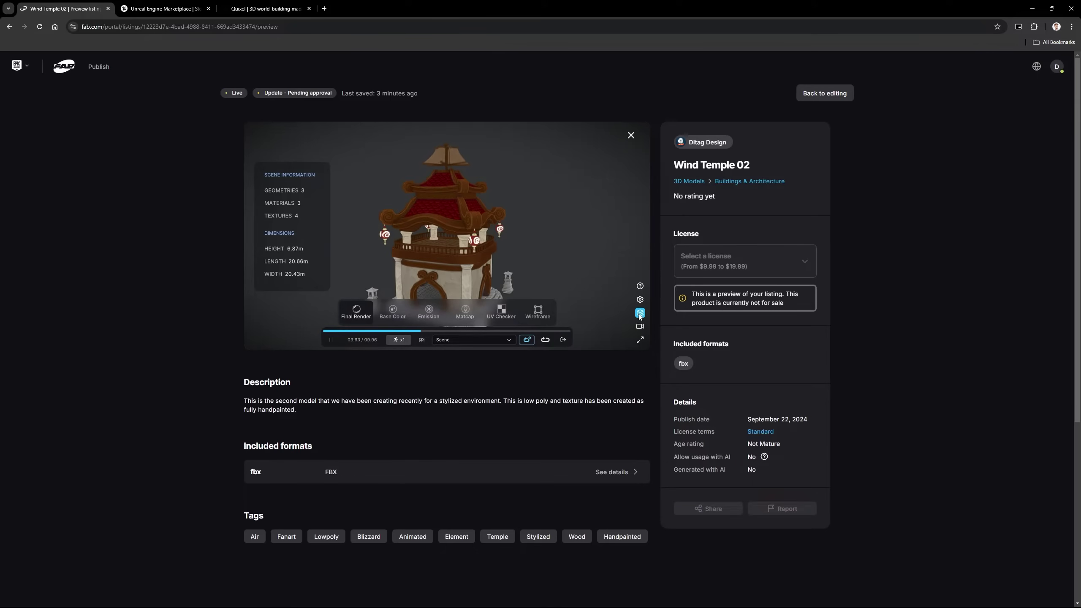
click(639, 341)
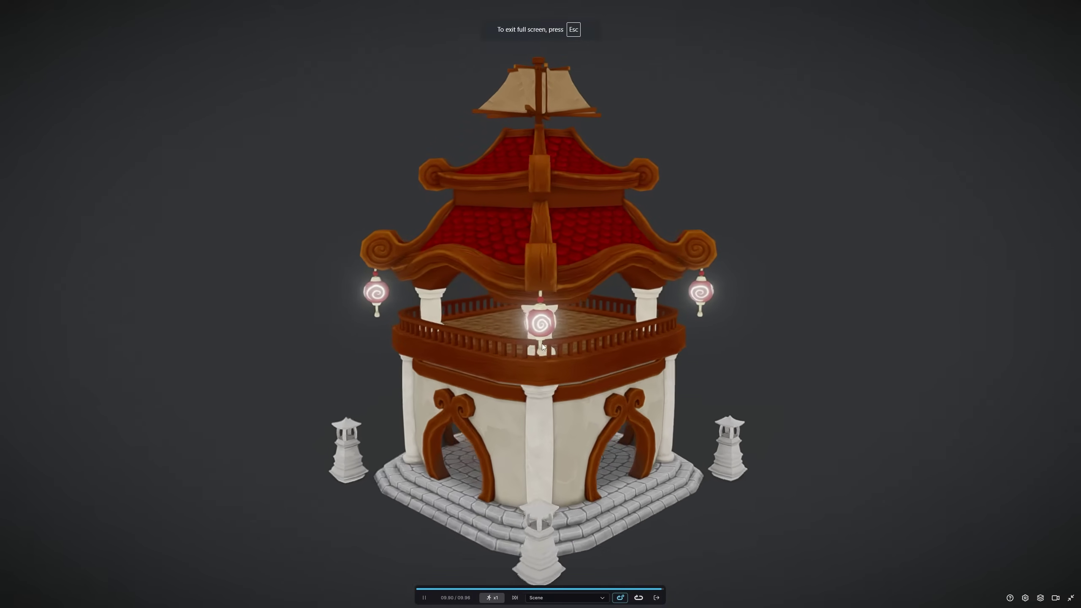
drag(543, 346, 593, 344)
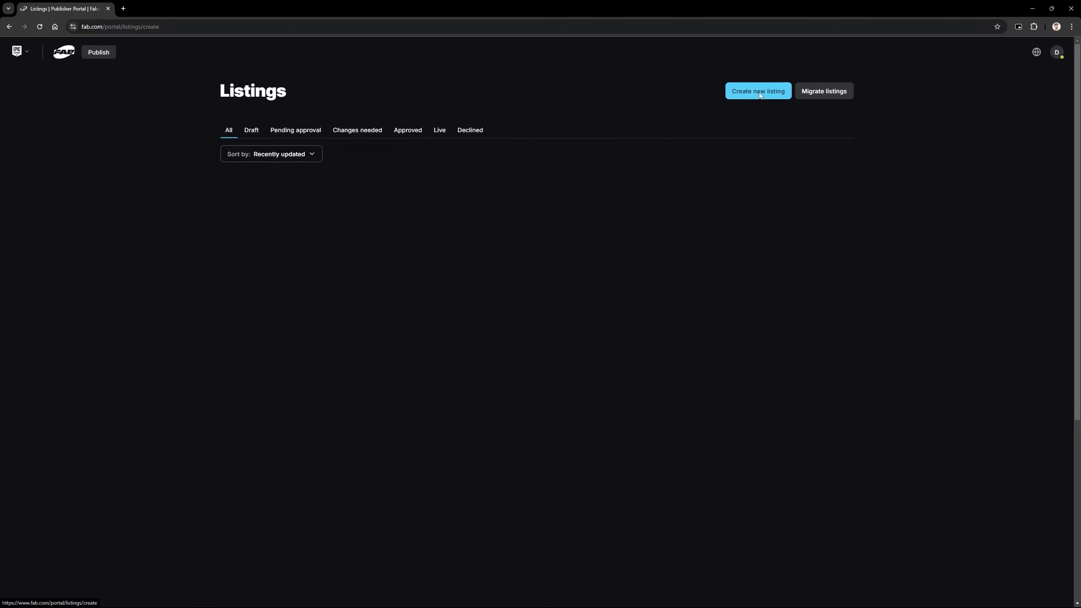
- Create a new listing with 3D Models as its product type
click(759, 94)
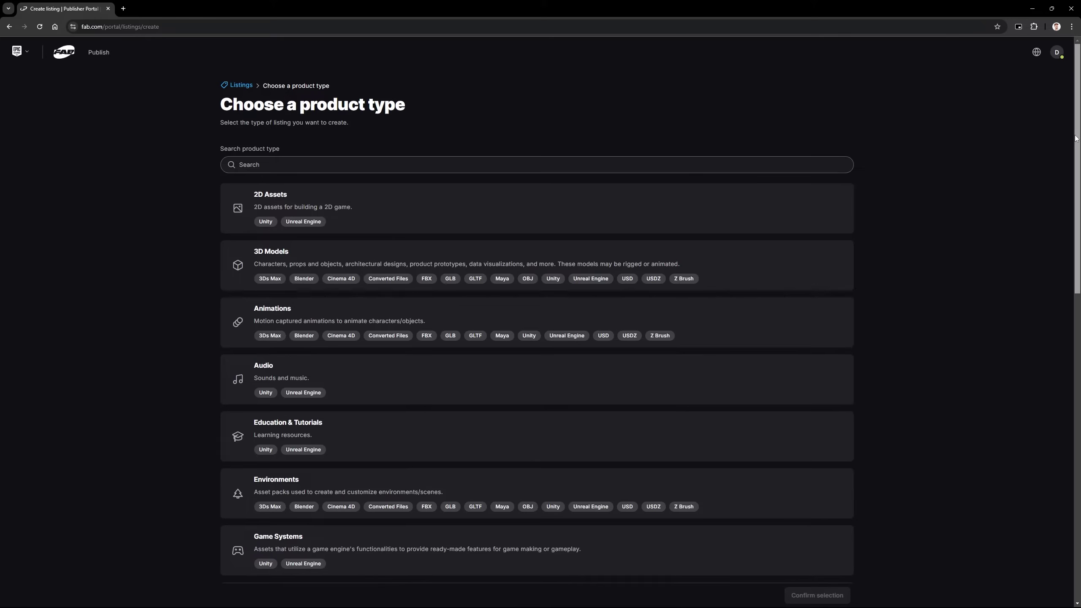
drag(1076, 137, 1078, 299)
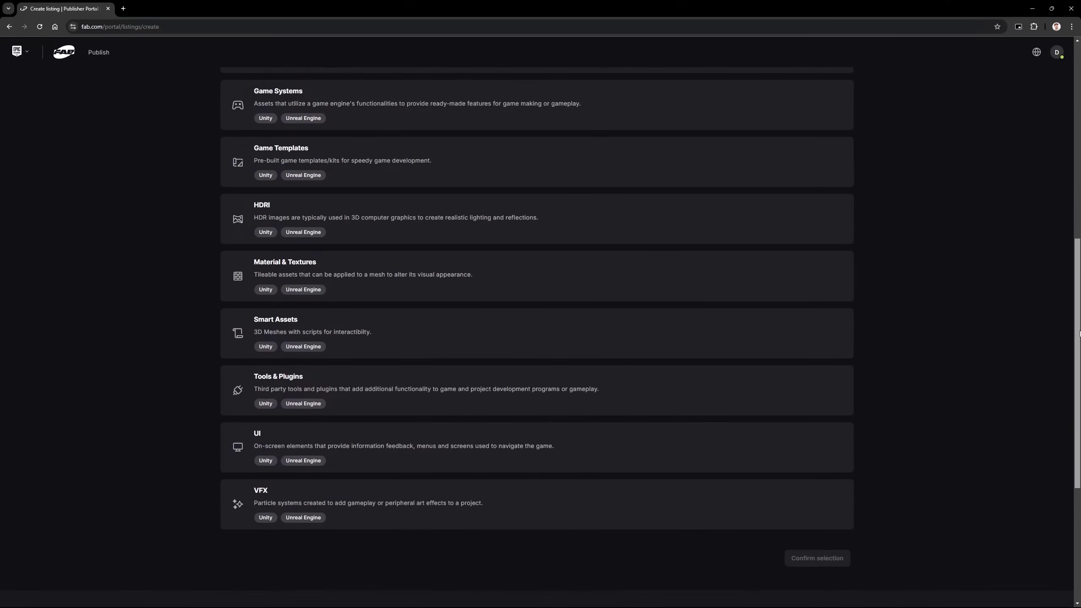
drag(1079, 300, 1079, 376)
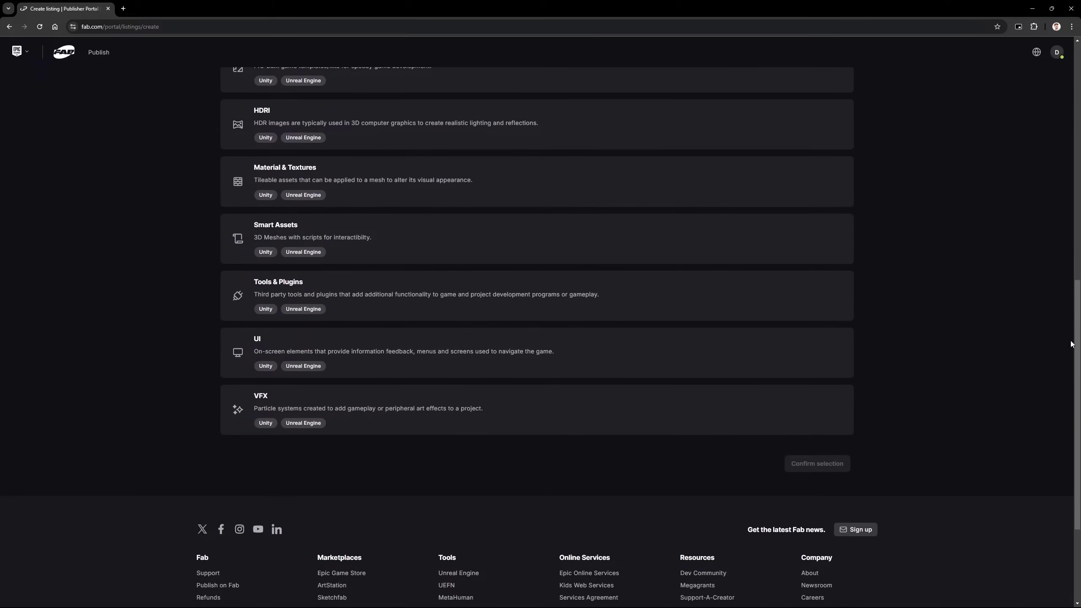
drag(1079, 338, 1067, 130)
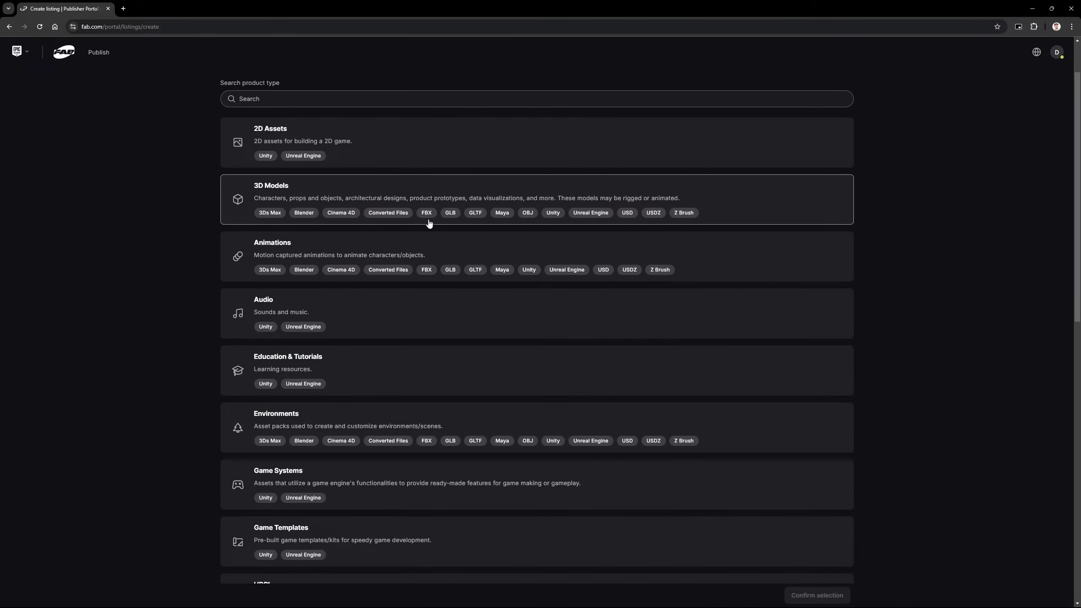
click(815, 596)
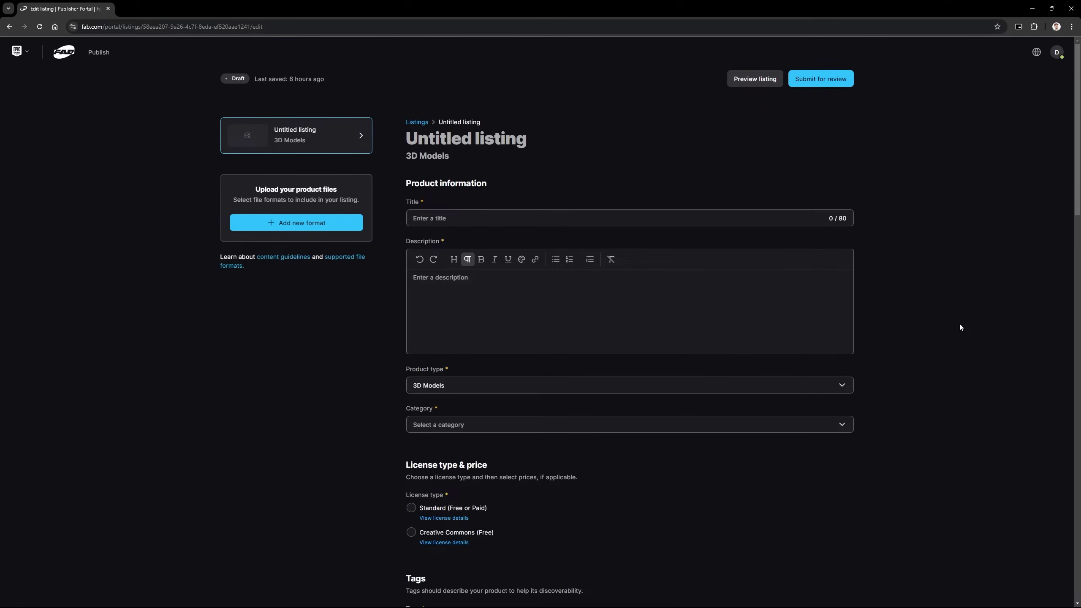
drag(1078, 180, 1078, 346)
drag(1078, 386, 1063, 486)
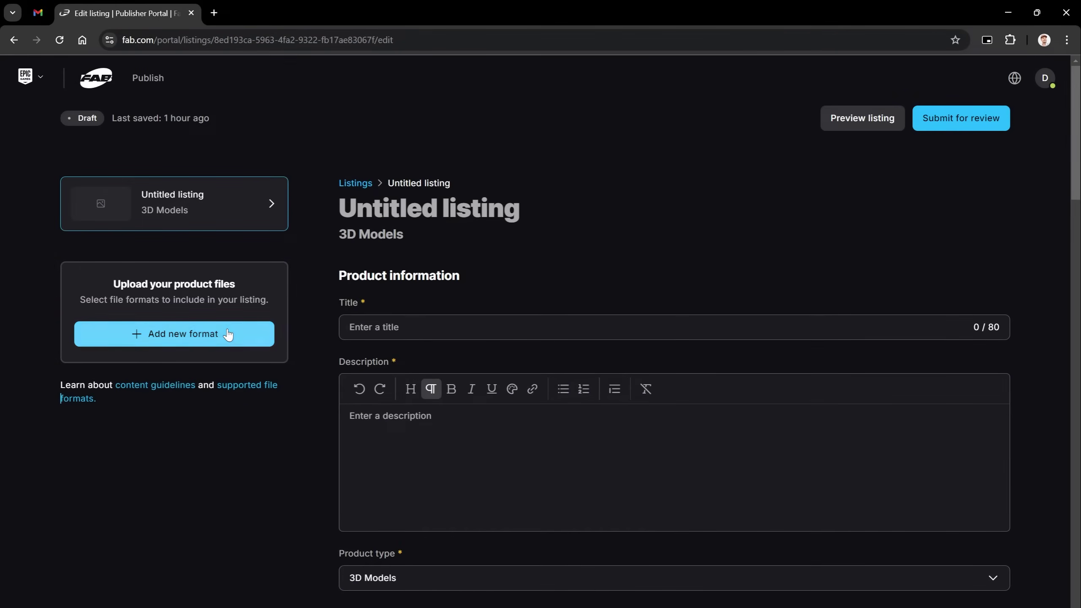
click(227, 334)
- Add FBX as the listing's included file format
click(434, 279)
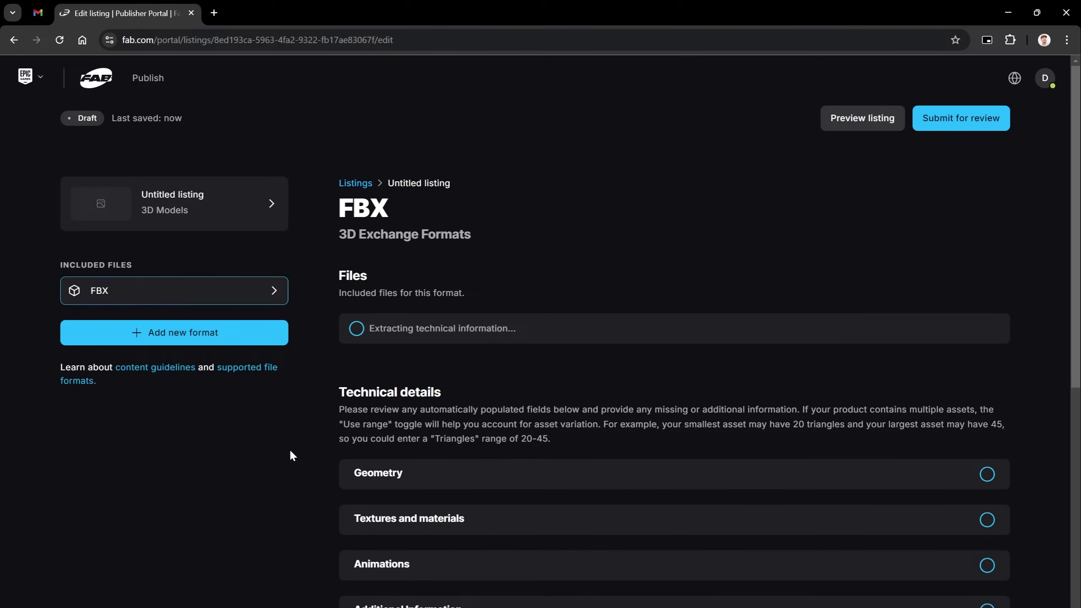
drag(1076, 229, 1077, 270)
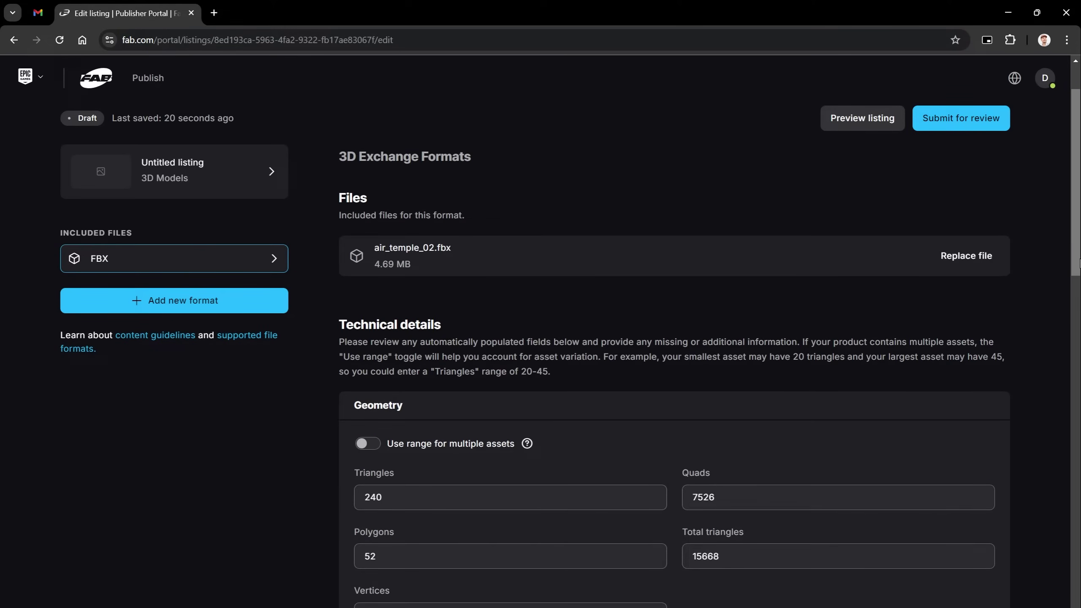
scroll(61, 348, down, 1)
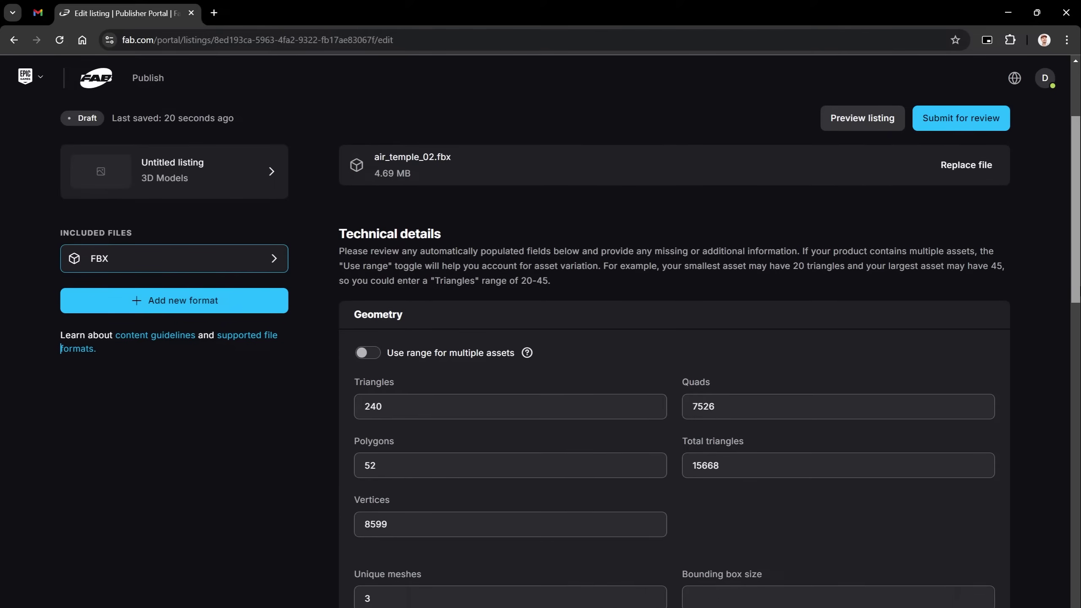
scroll(1077, 338, down, 1)
scroll(1077, 338, down, 2)
drag(1078, 338, 1068, 454)
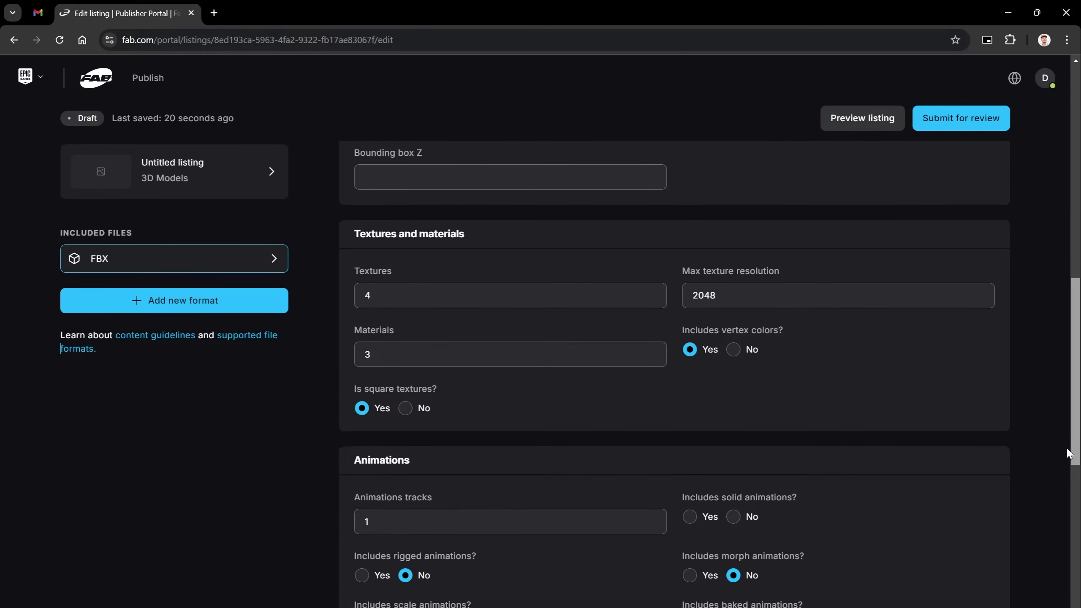
drag(1067, 453, 1062, 556)
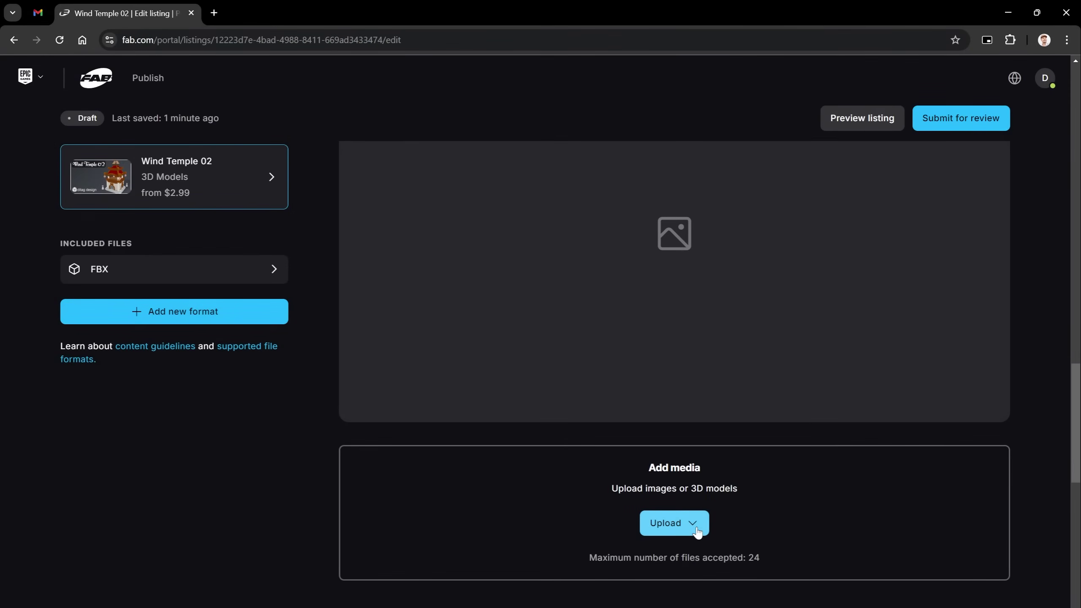
- Upload the temple FBX as a 3D model in the listing's media
click(689, 523)
click(678, 579)
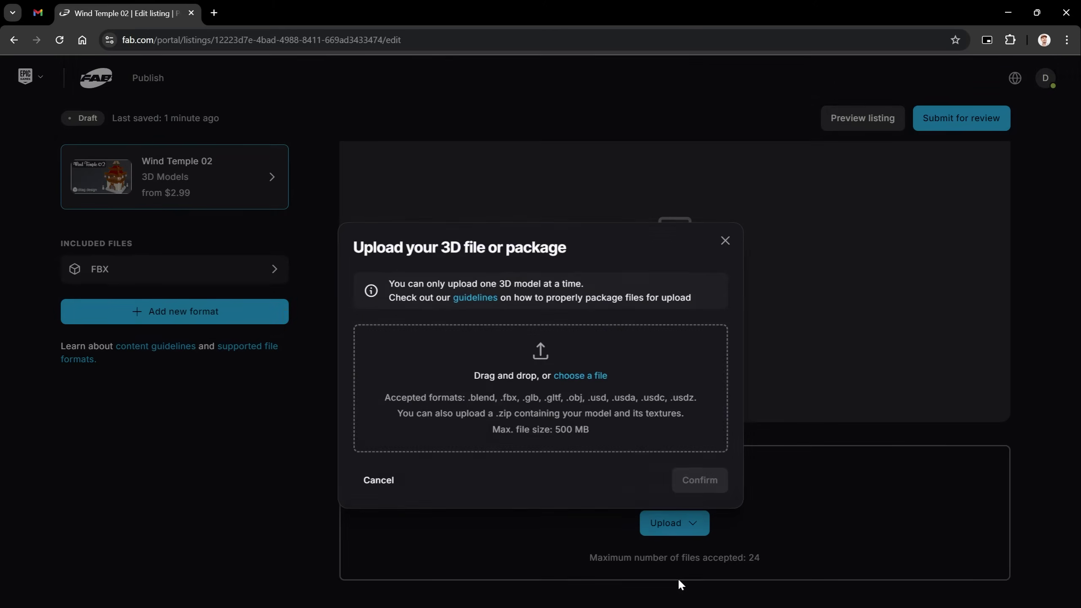
click(703, 480)
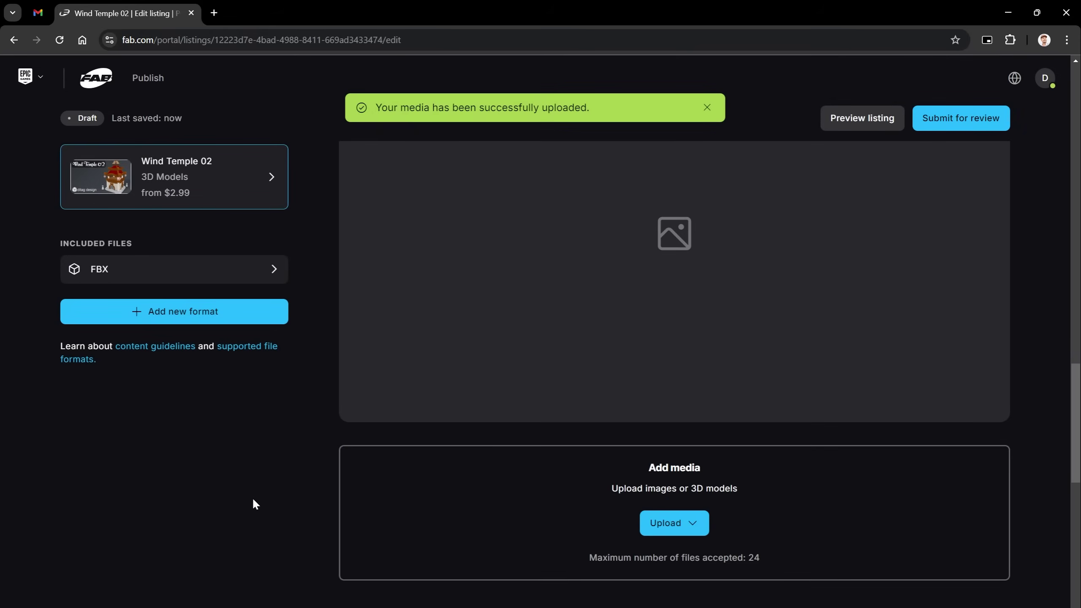
scroll(254, 497, up, 1)
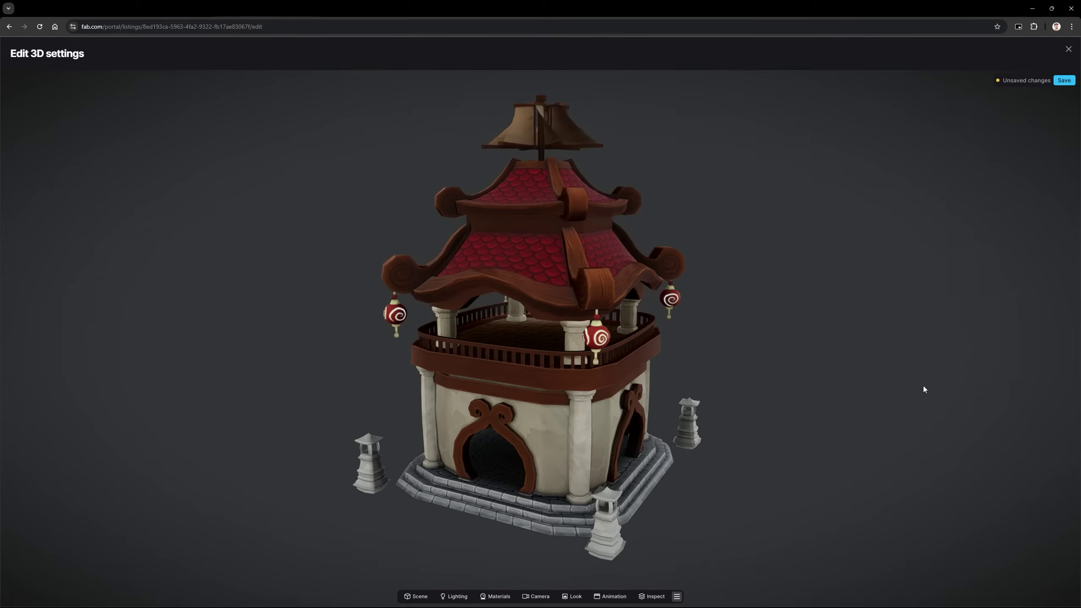
- Select the pagoda model, moving it up and rotating it about its axis
click(551, 275)
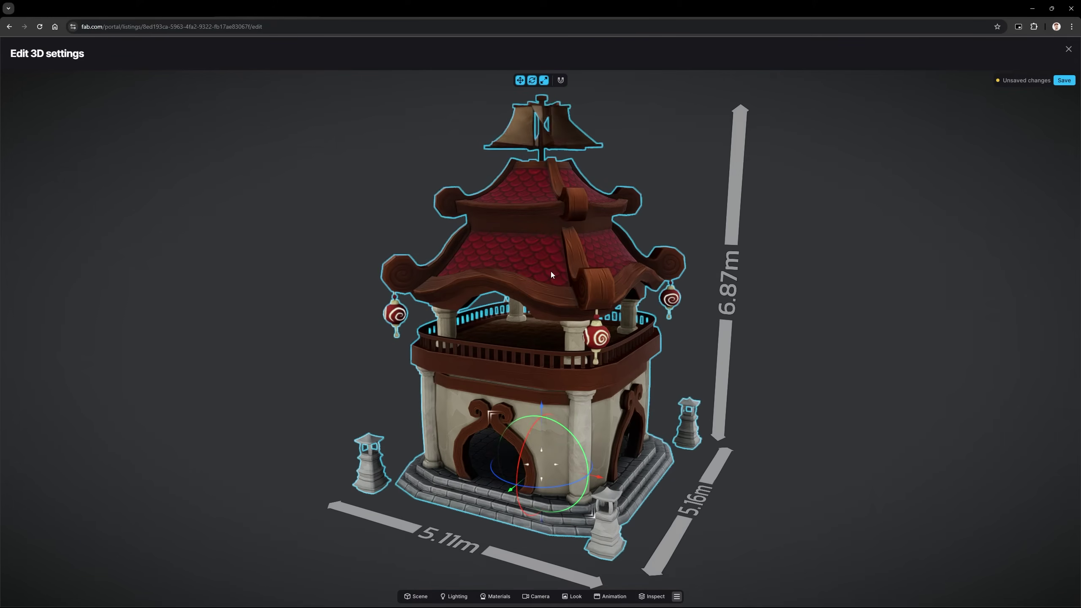
drag(540, 403, 554, 342)
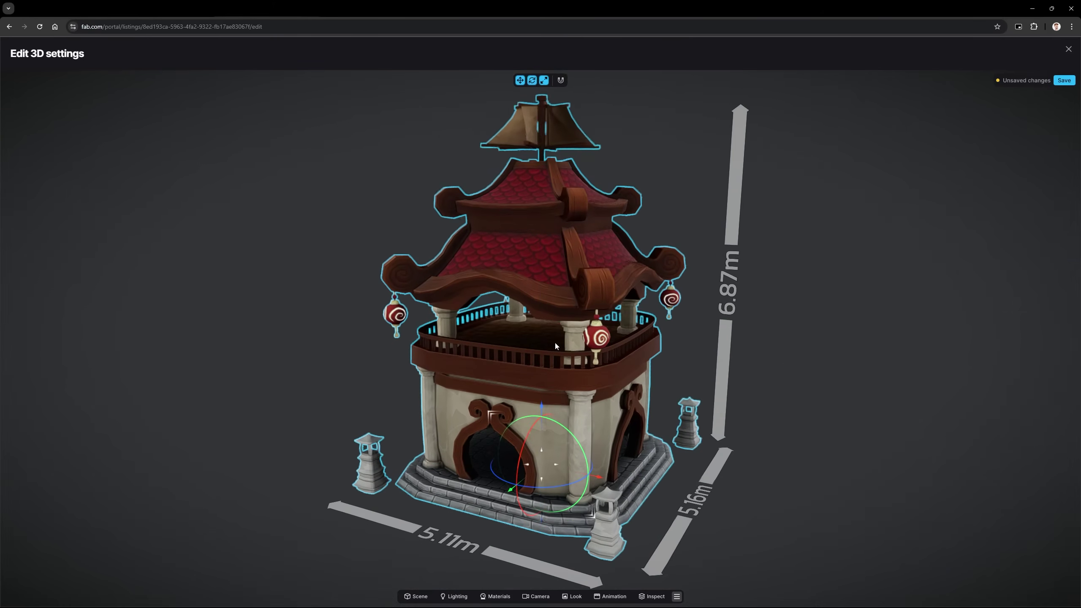
drag(554, 464, 594, 483)
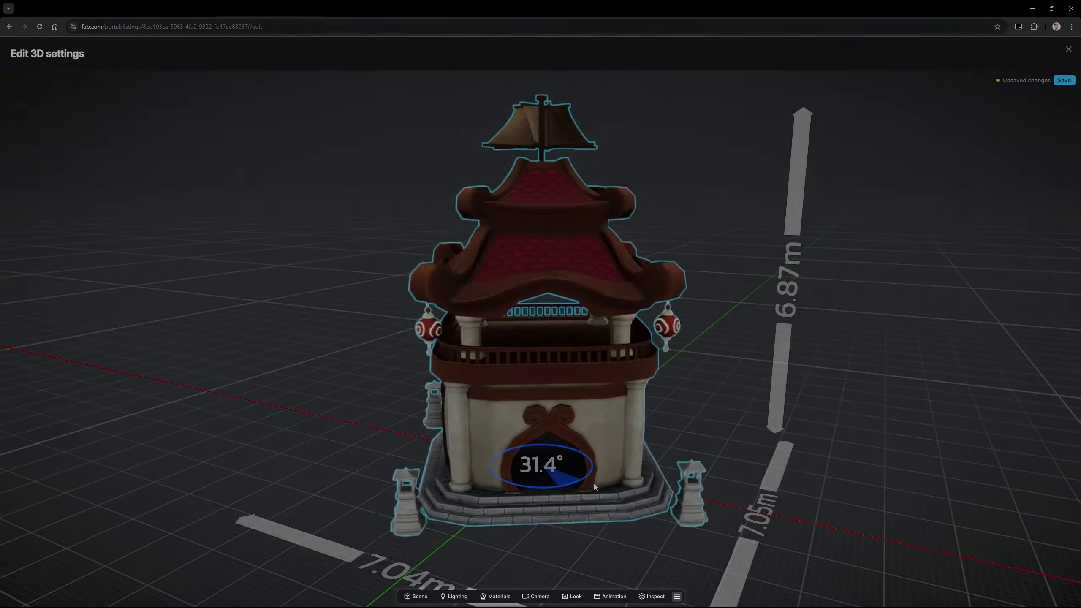
- Browse the Scene, Lighting, Materials, Camera, Look and Animation settings panels
click(419, 596)
click(455, 596)
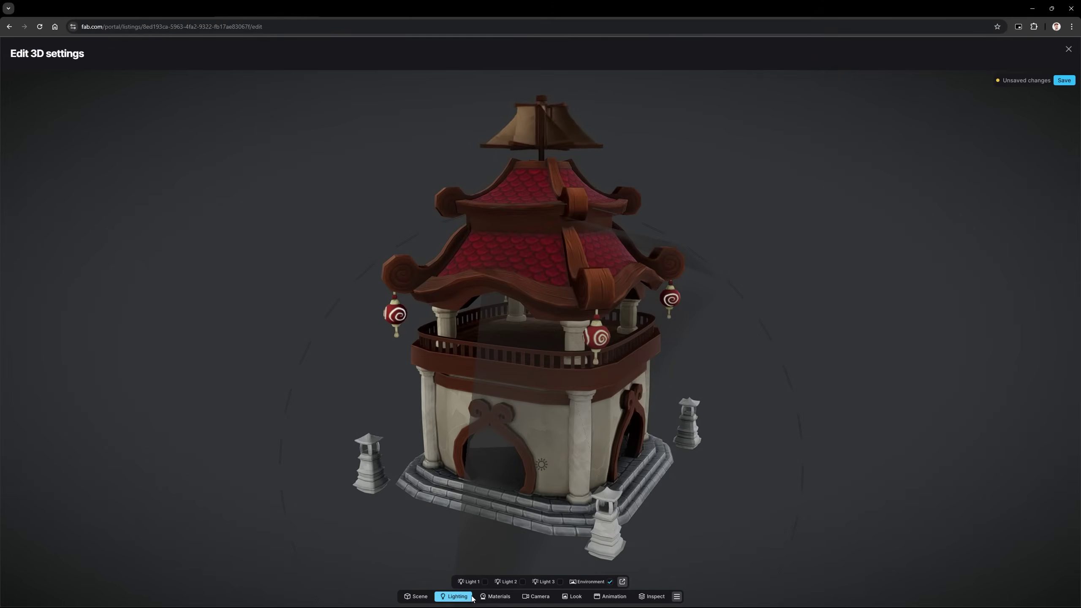
click(496, 596)
click(536, 597)
click(571, 597)
click(610, 596)
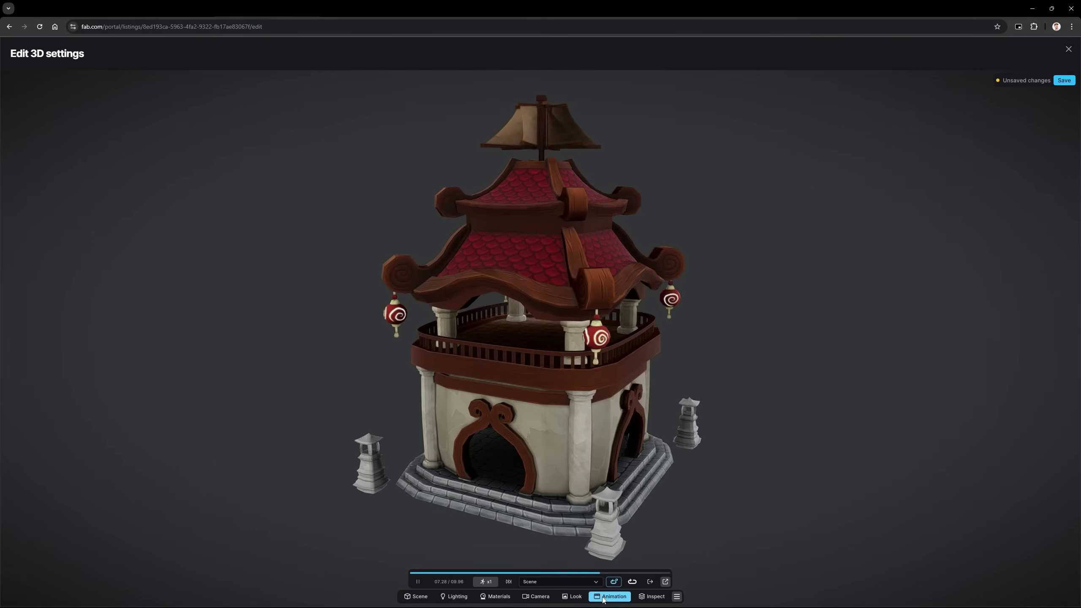
- Inspect the model in Wireframe, UV Checker, Base Color, Roughness, Matcap and Final Render views
click(651, 596)
click(632, 572)
click(595, 575)
click(487, 575)
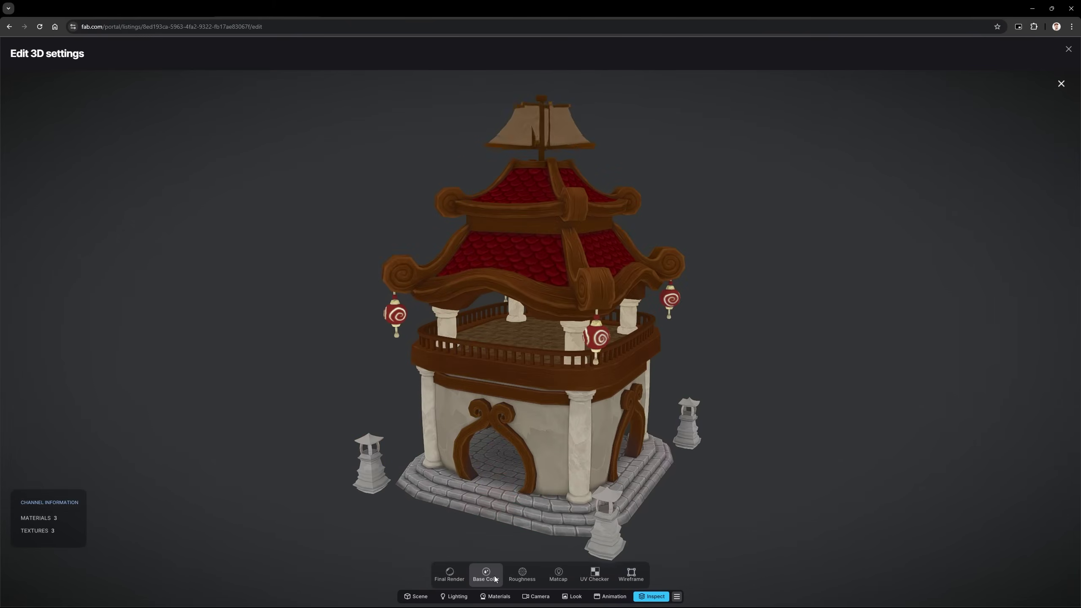
click(523, 575)
click(558, 575)
click(449, 574)
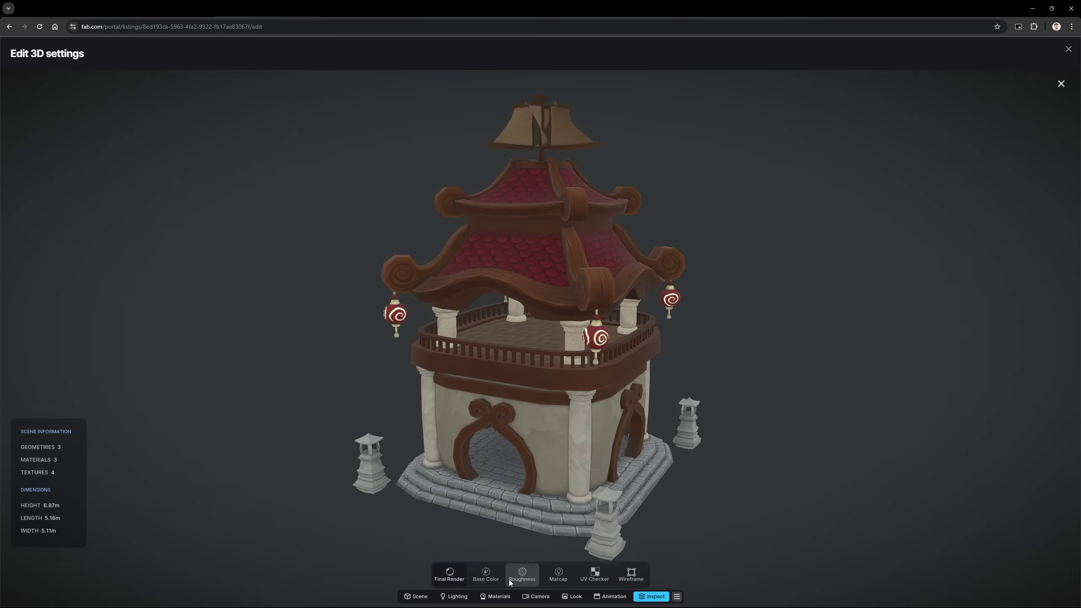
- Bring up the Air House Part 01 material's channels in the full material editor
click(496, 596)
click(412, 566)
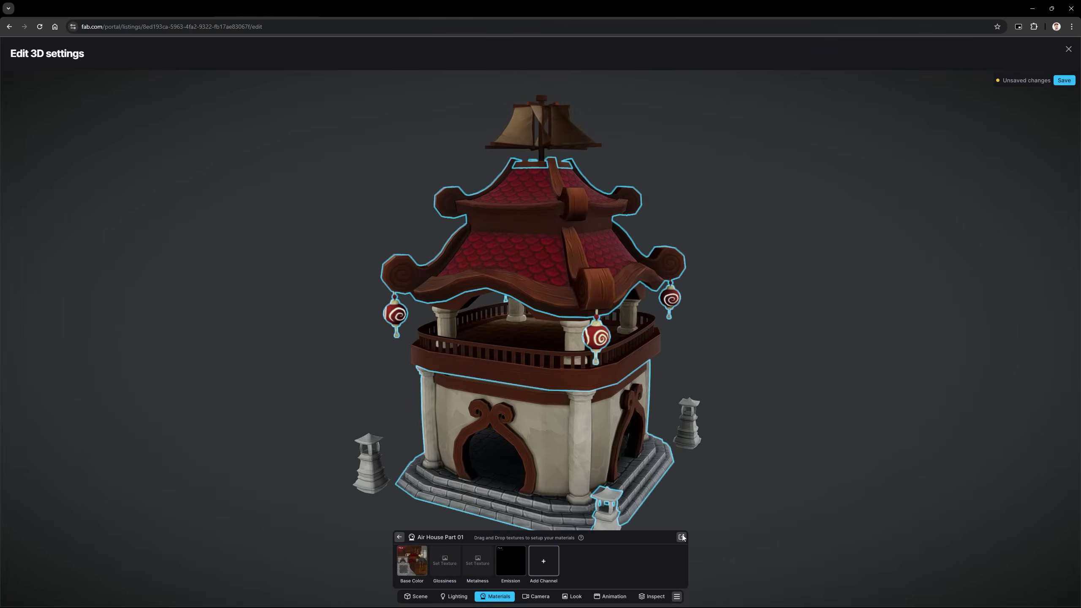
click(681, 537)
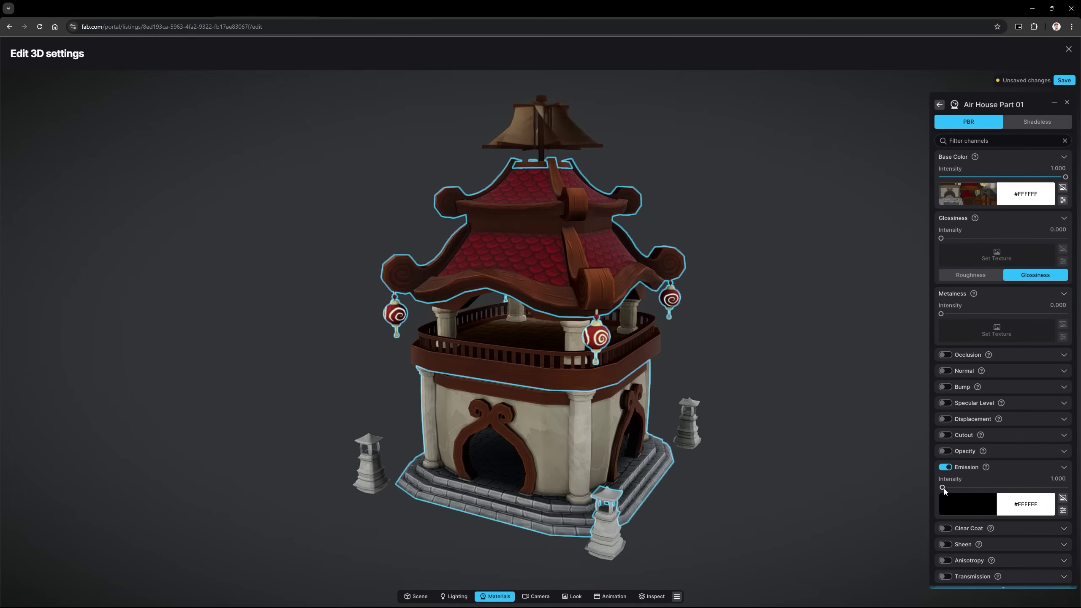
- Max out Air House Part 01's emission intensity and make Parts 01 and 02 shadeless
drag(942, 488, 1066, 487)
scroll(659, 366, up, 3)
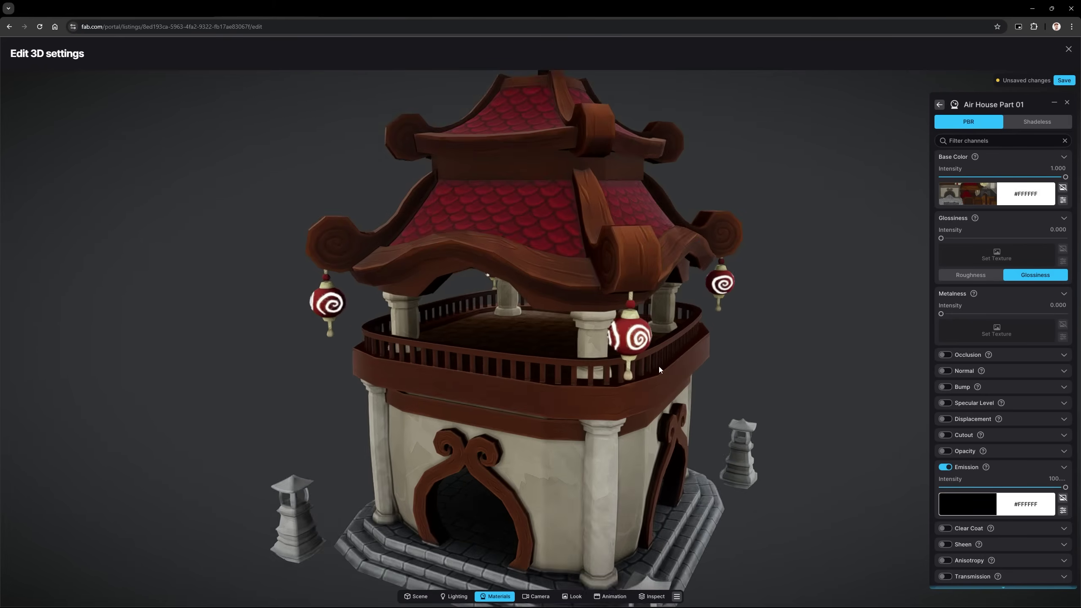
scroll(659, 366, down, 3)
click(1066, 124)
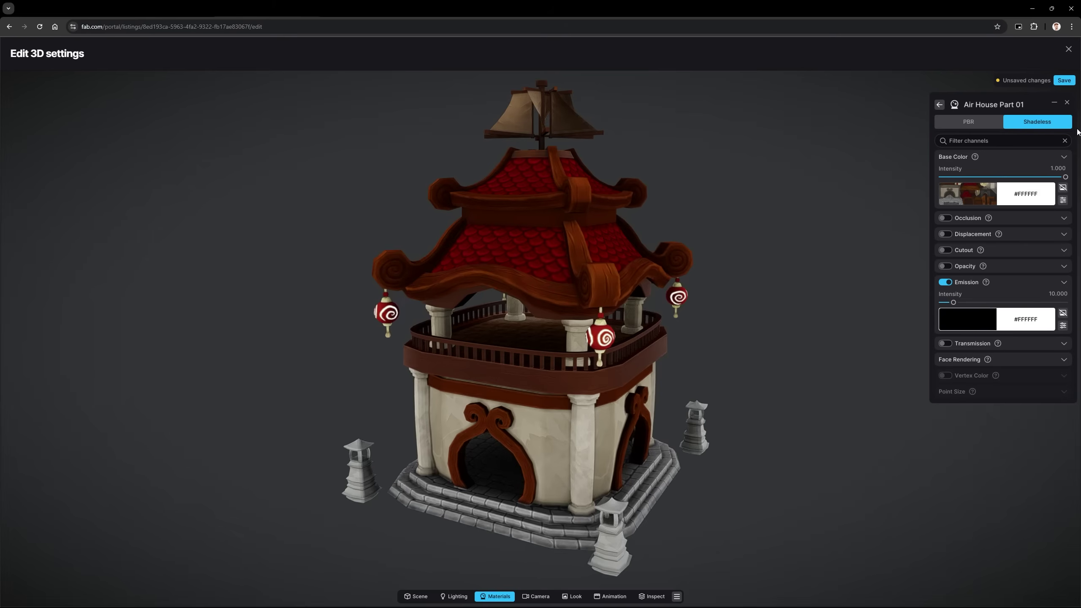
click(939, 104)
click(980, 162)
click(1028, 120)
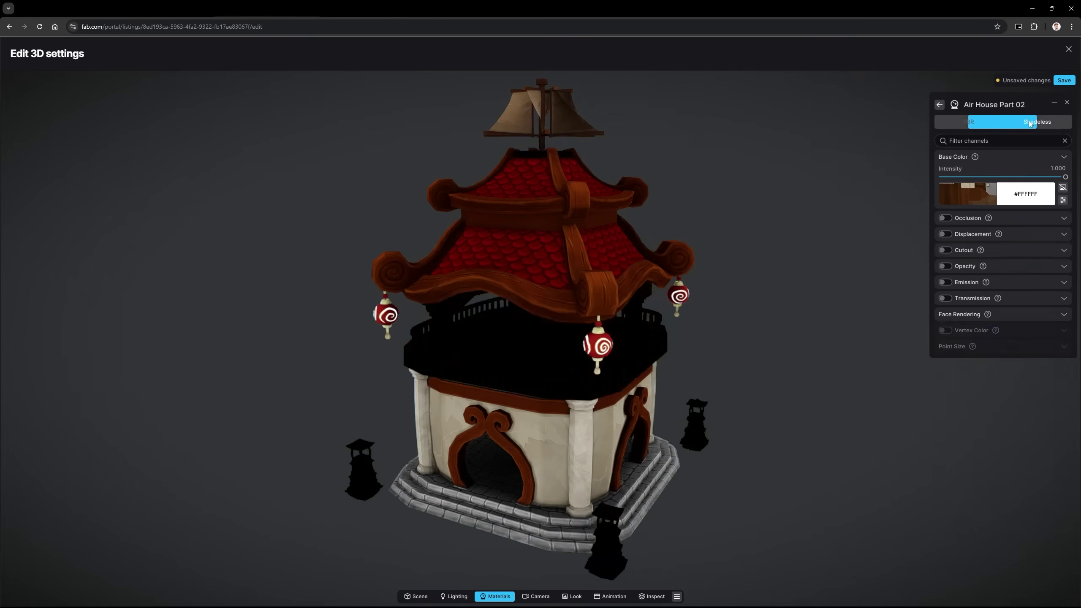
- Check the Propeller material, then return to the materials list
click(939, 104)
click(961, 178)
click(939, 104)
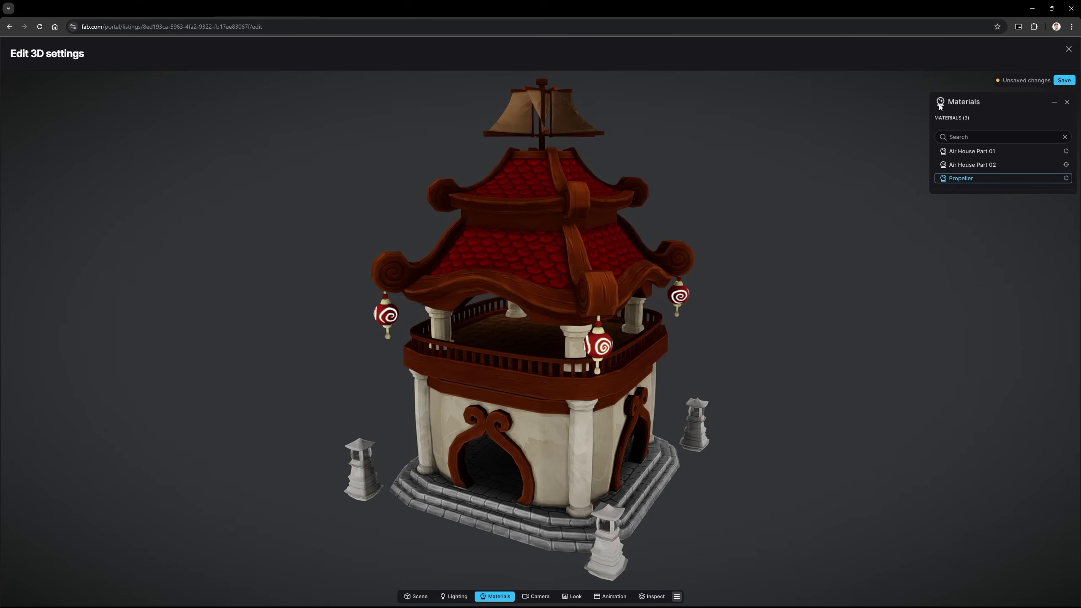
click(454, 596)
- Enable cast shadows in the Lighting settings
click(947, 344)
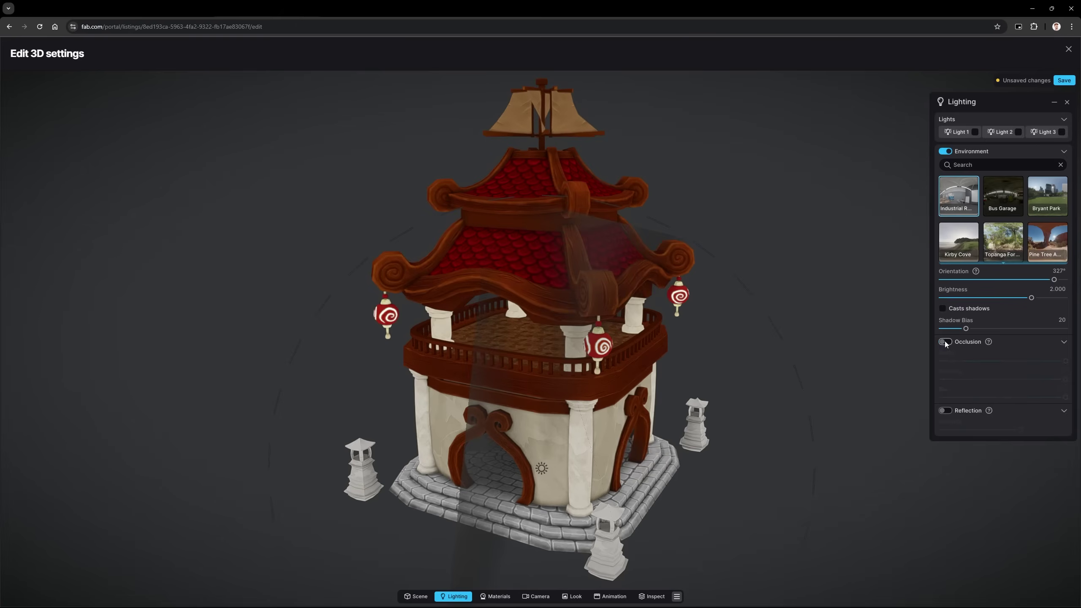
click(454, 596)
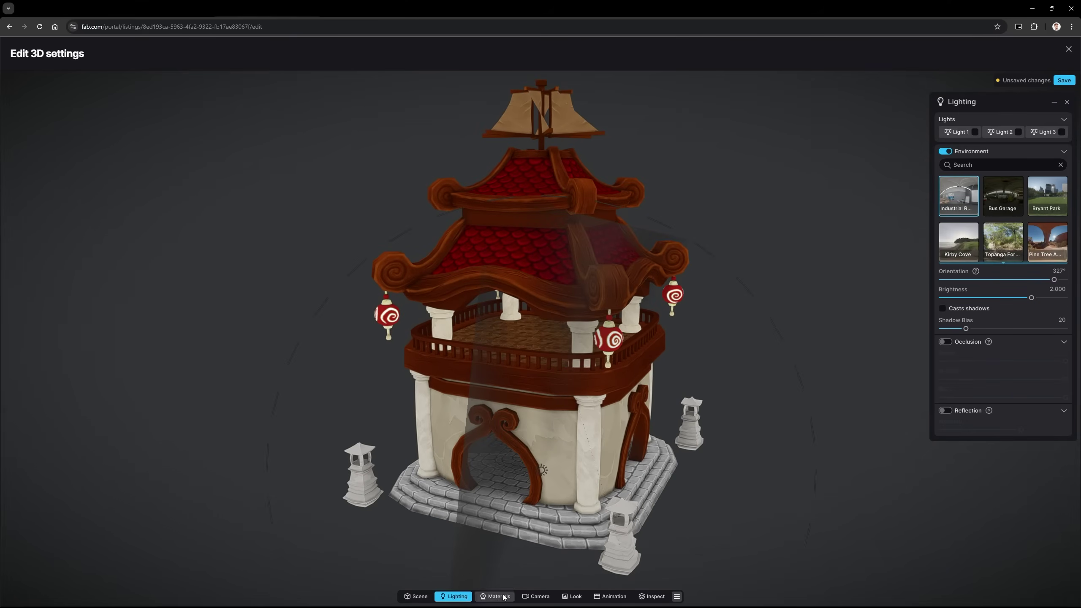
mouse_move(988, 341)
click(892, 369)
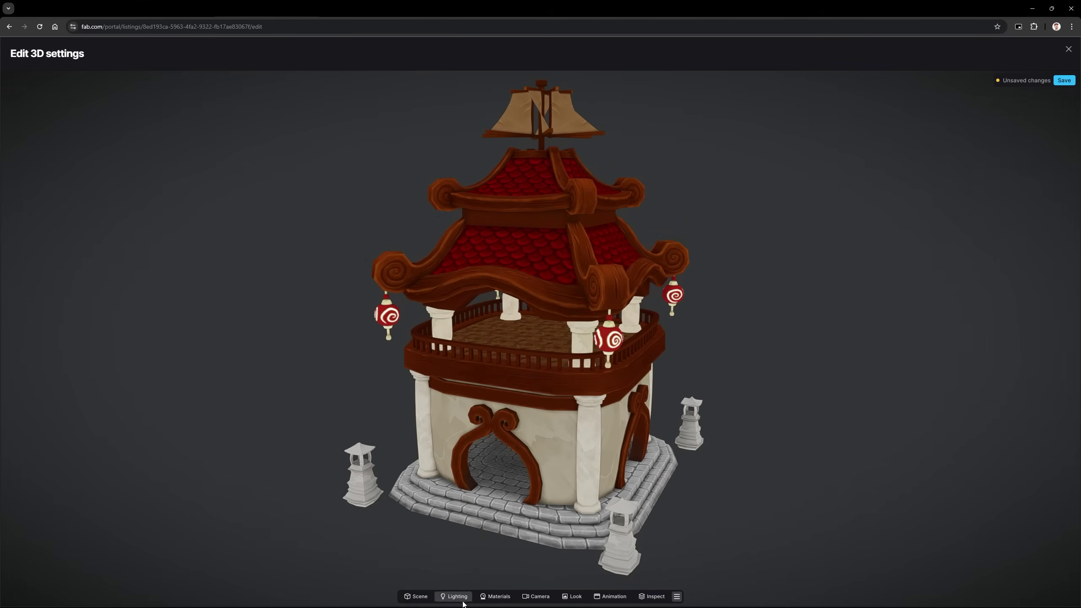
click(454, 597)
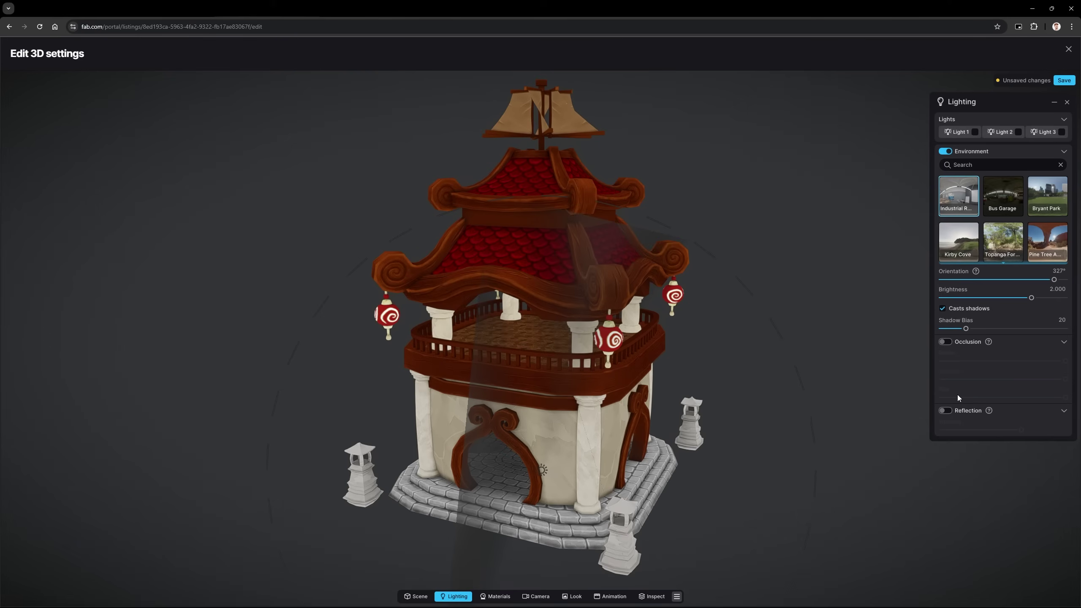
- Turn on bloom in the Camera settings and raise its intensity and radius
click(536, 596)
click(945, 168)
mouse_move(991, 206)
mouse_down()
mouse_move(1069, 205)
mouse_move(977, 211)
mouse_move(1009, 205)
mouse_move(1066, 224)
mouse_up()
click(1019, 206)
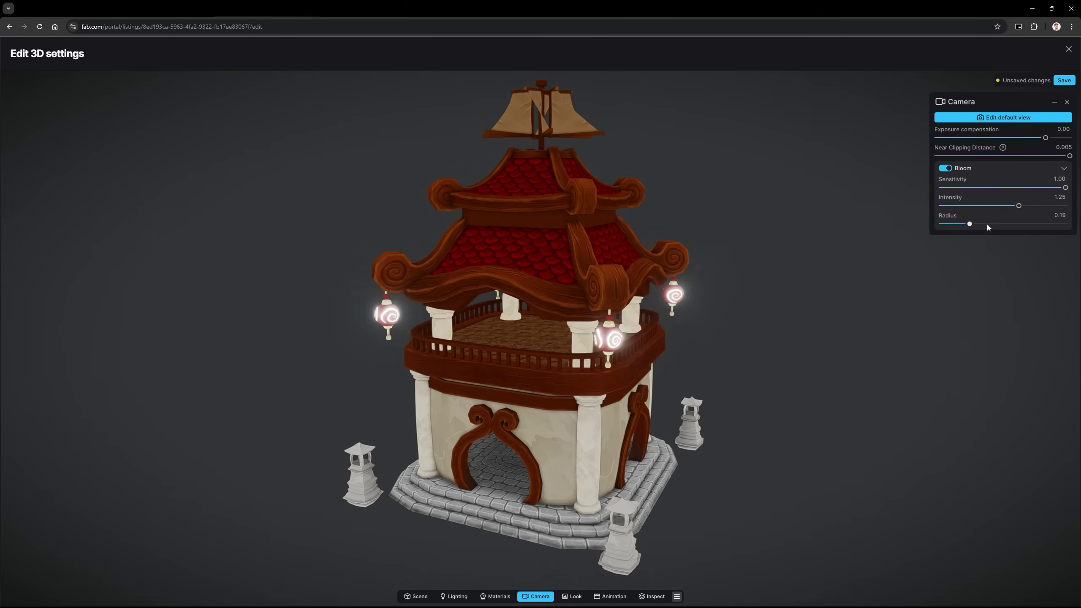
- Turn off the ground beneath the model in the Look settings
click(576, 597)
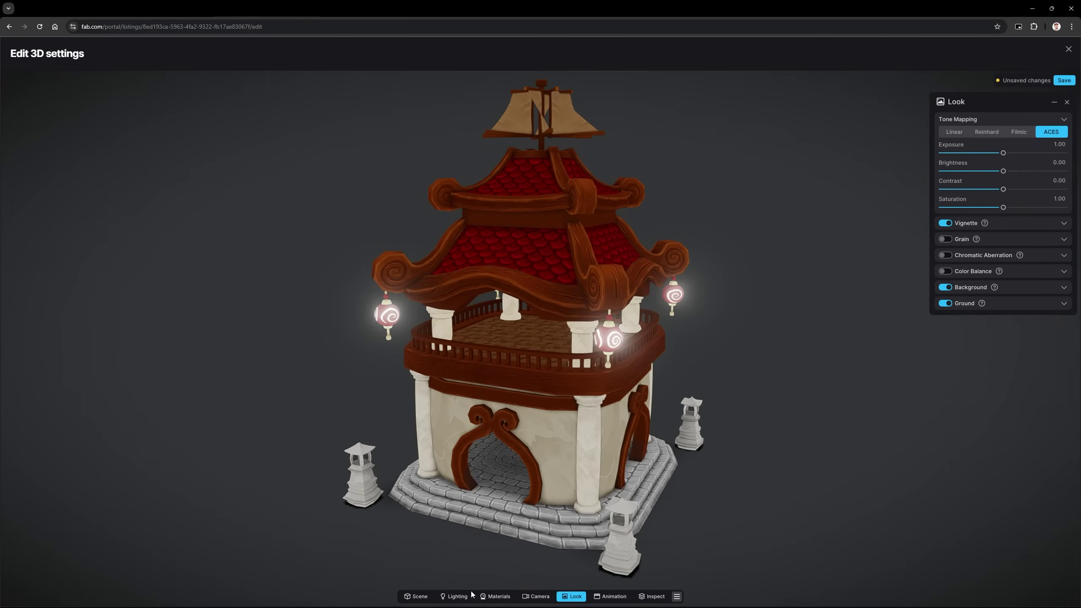
click(453, 596)
click(575, 596)
click(946, 305)
click(950, 224)
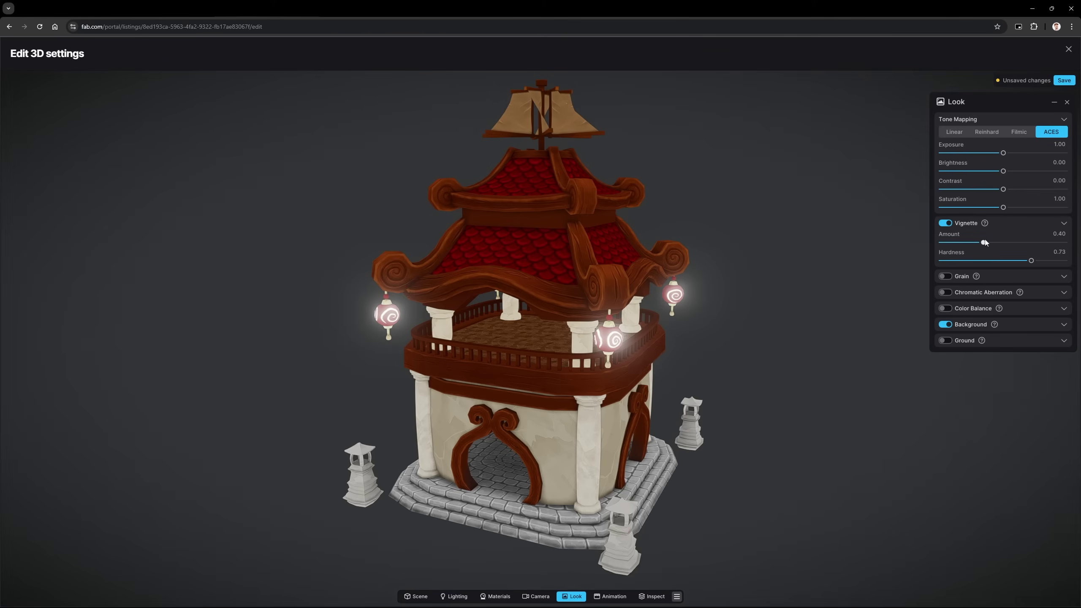
click(1063, 223)
- Switch tone mapping to Filmic, raise exposure, lower saturation, and save the scene
click(1019, 132)
mouse_move(1003, 153)
mouse_down()
mouse_move(1017, 171)
mouse_move(1011, 192)
mouse_move(1021, 172)
mouse_up()
scroll(621, 225, up, 5)
drag(1003, 207, 985, 207)
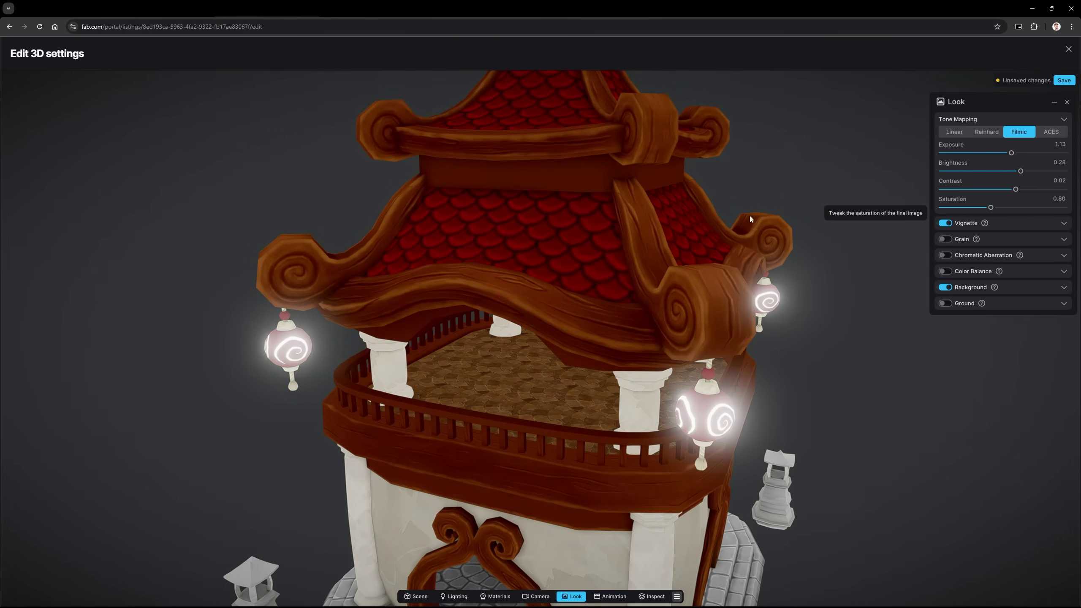
scroll(585, 285, down, 3)
scroll(596, 265, down, 3)
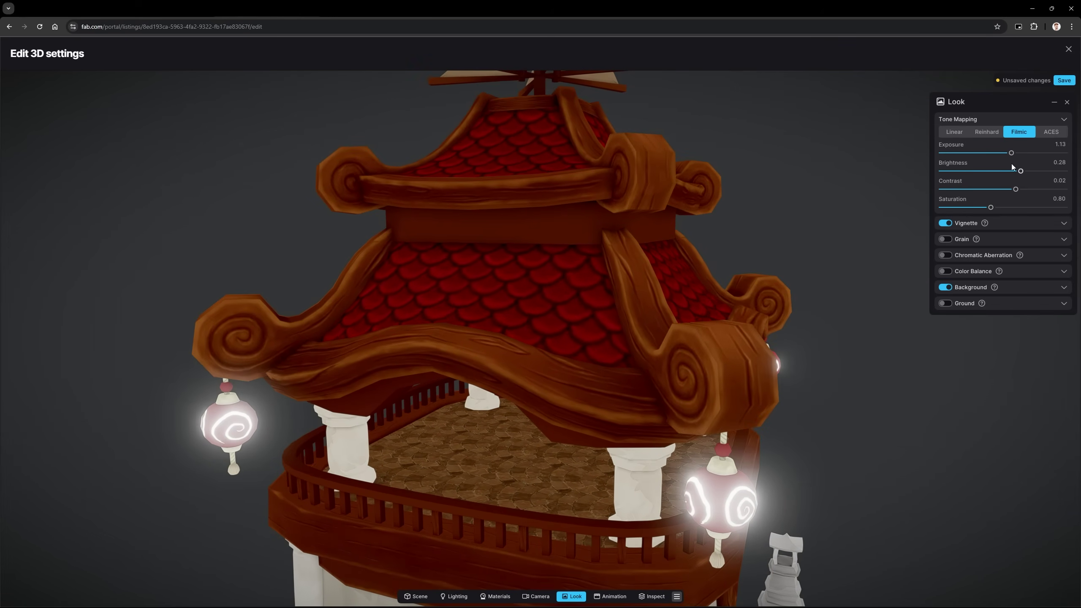
scroll(650, 230, down, 5)
scroll(649, 267, down, 3)
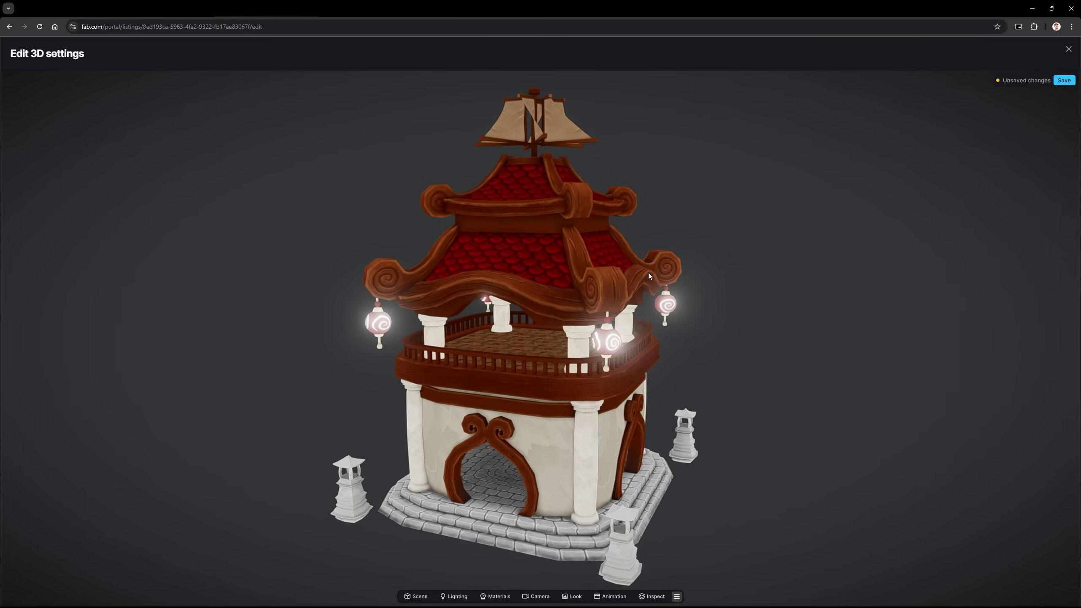
click(1064, 80)
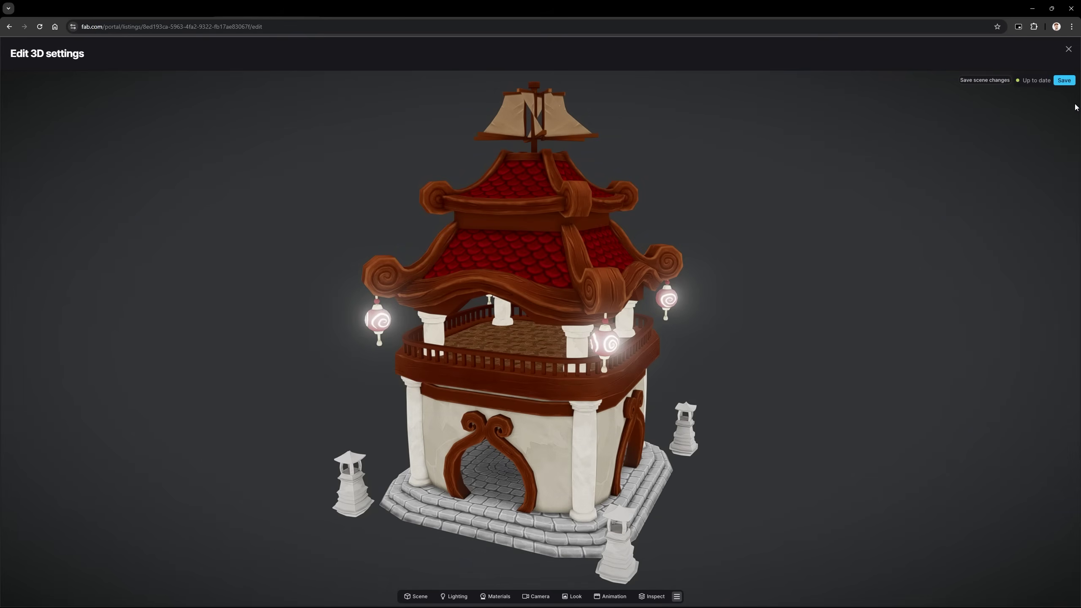
- Close the 3D editor, save the gallery thumbnail, and bring up Submit for review
click(1067, 51)
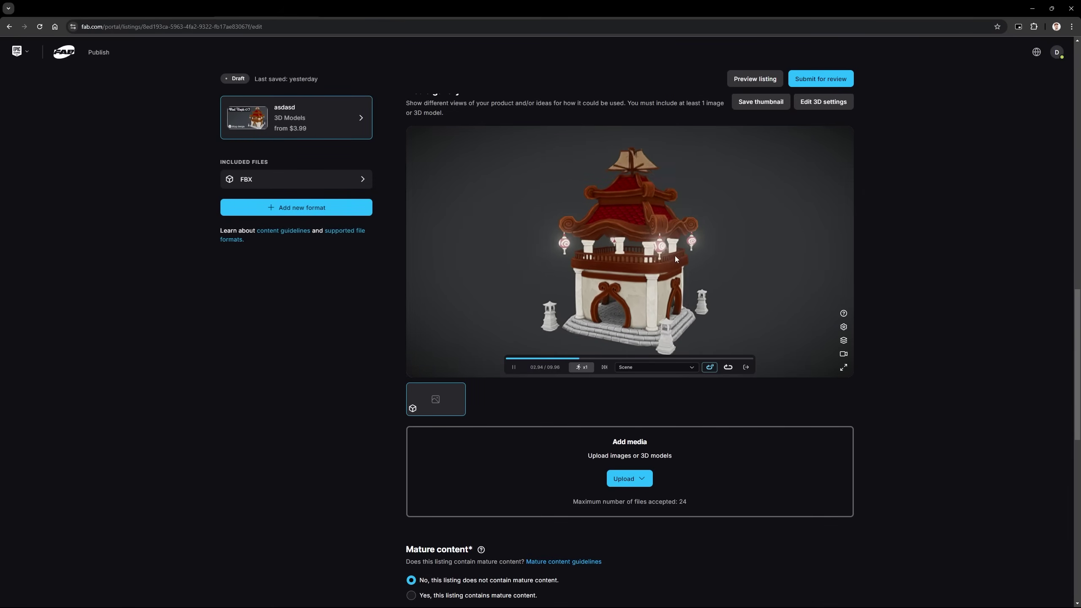
click(761, 101)
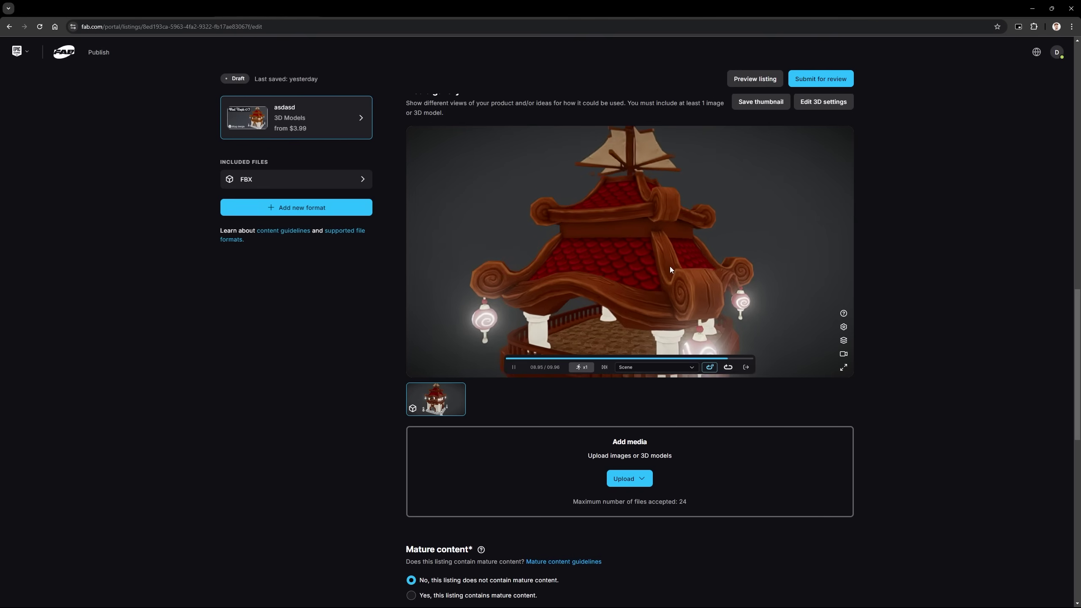
click(751, 105)
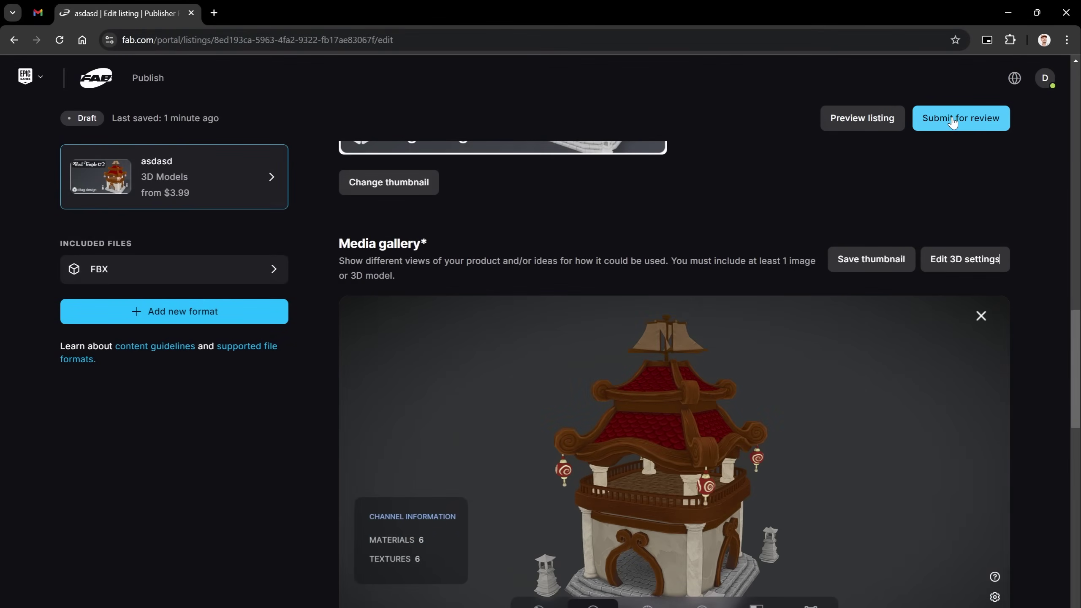
click(952, 122)
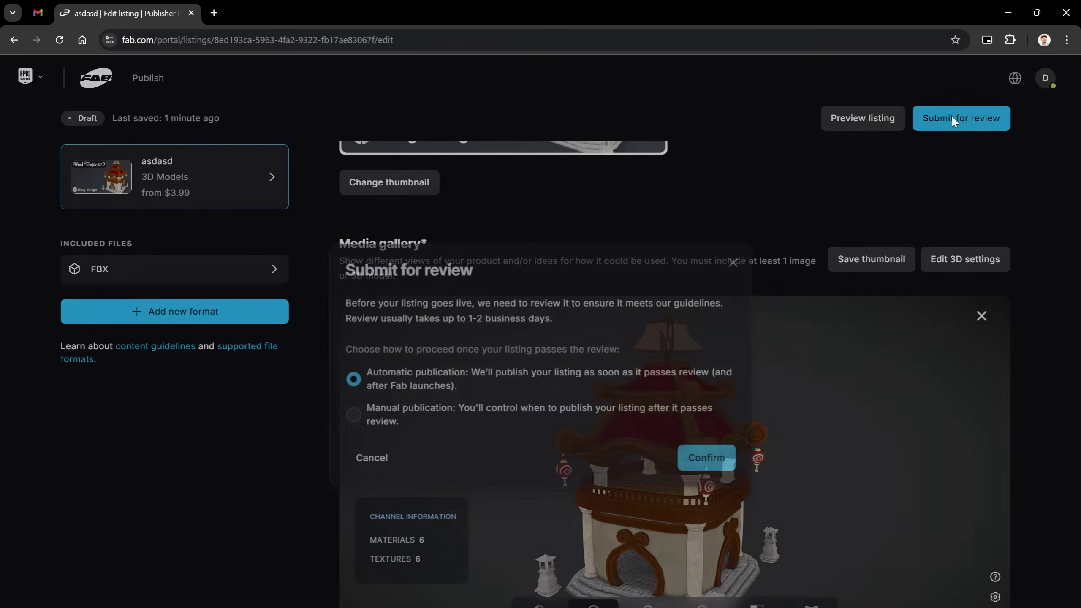